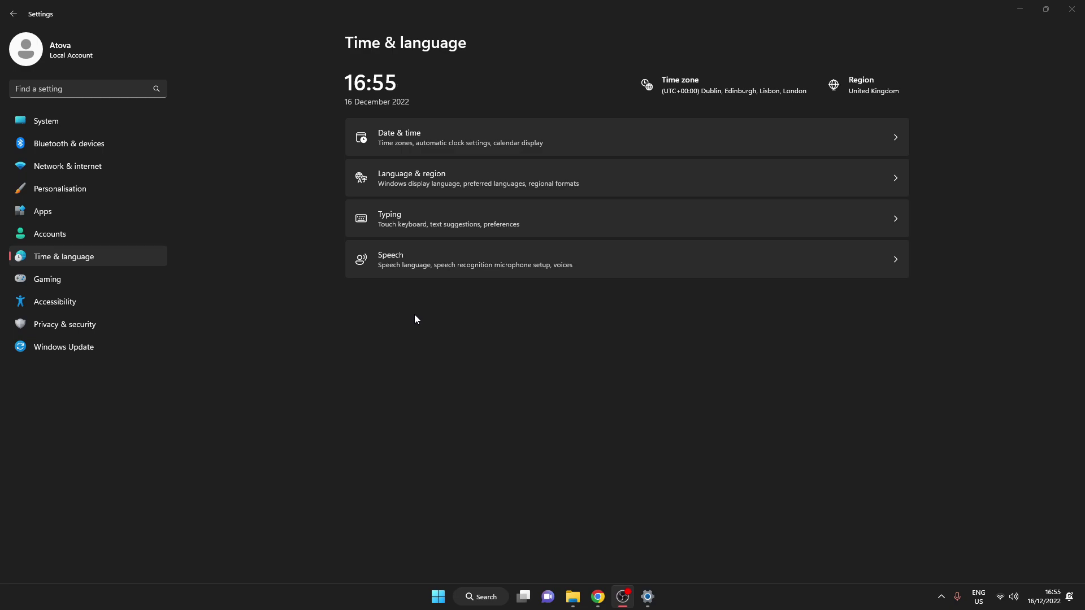
Step: Open Language & region settings from the Time & language page
click(526, 187)
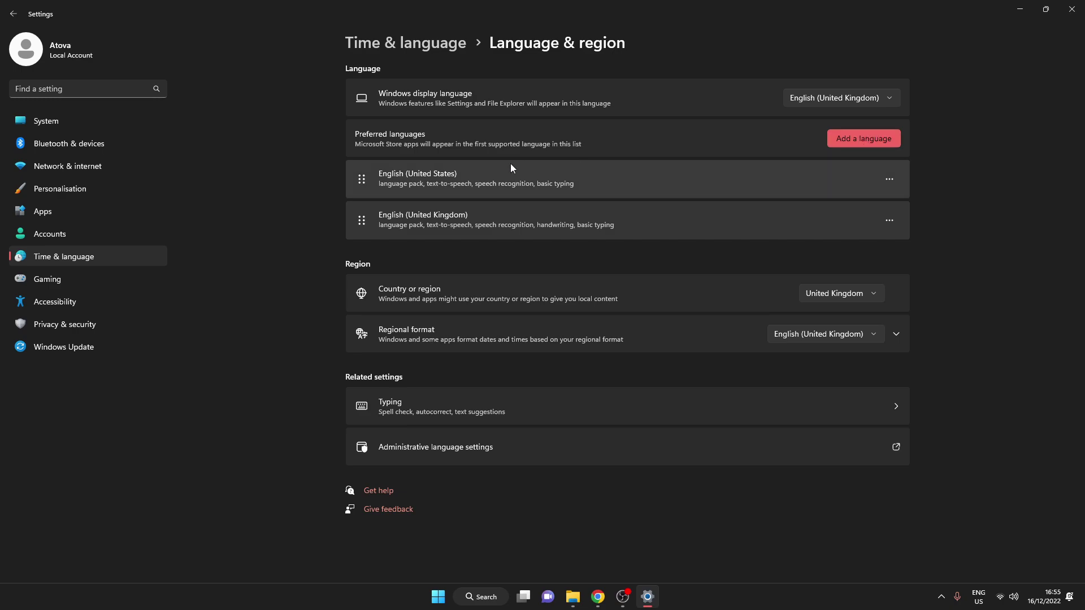
click(889, 178)
click(856, 205)
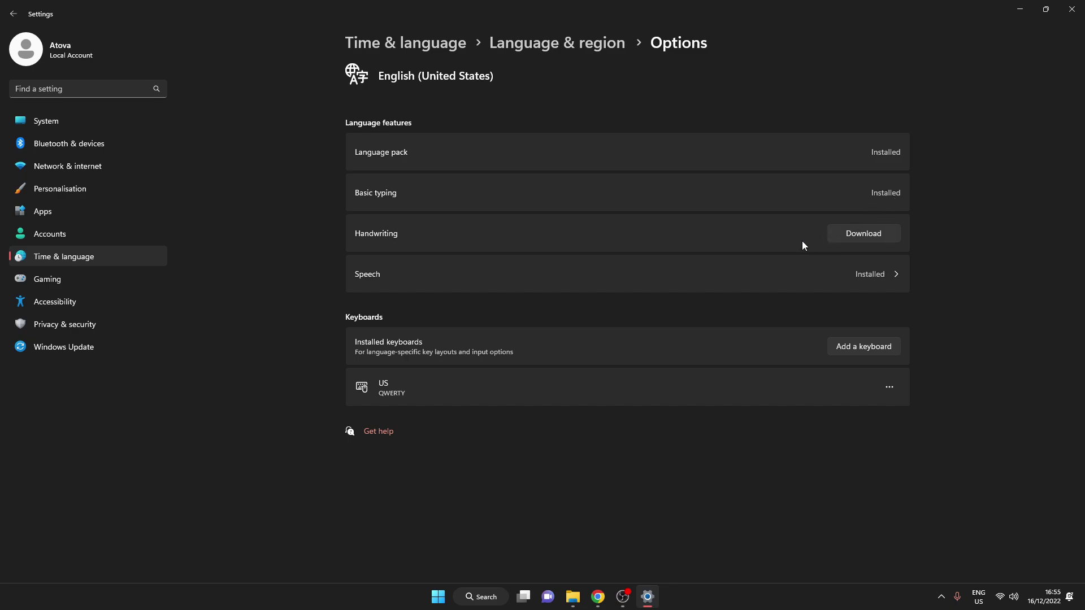
click(557, 43)
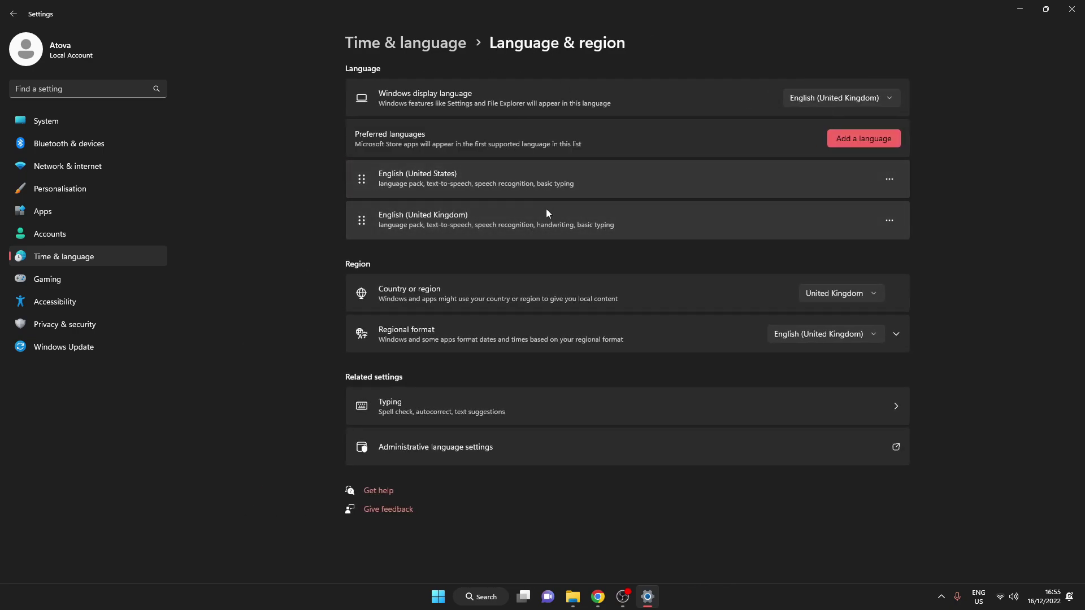
click(889, 221)
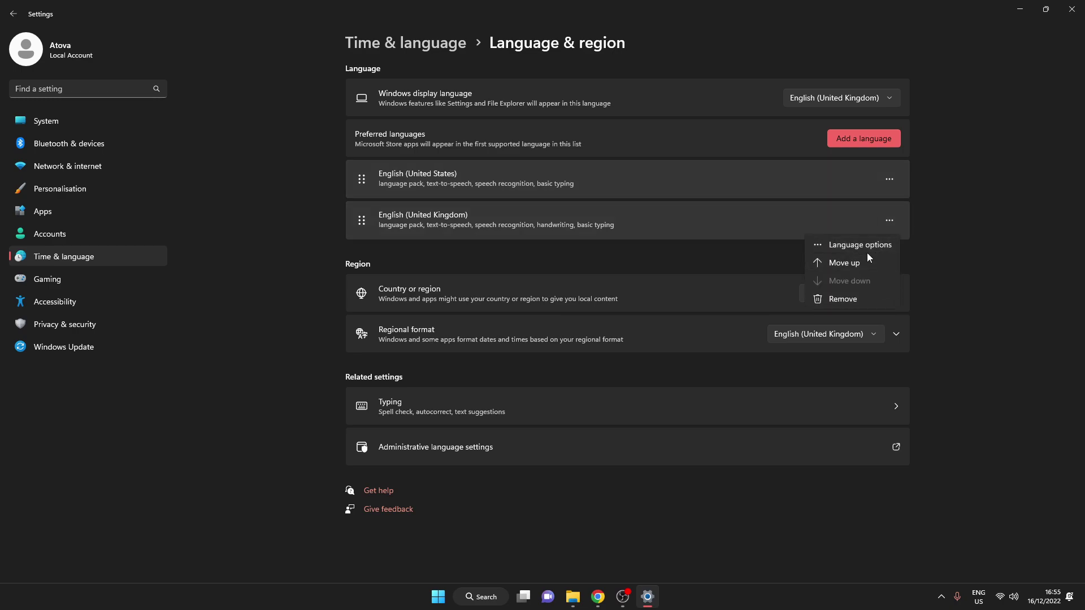
click(918, 213)
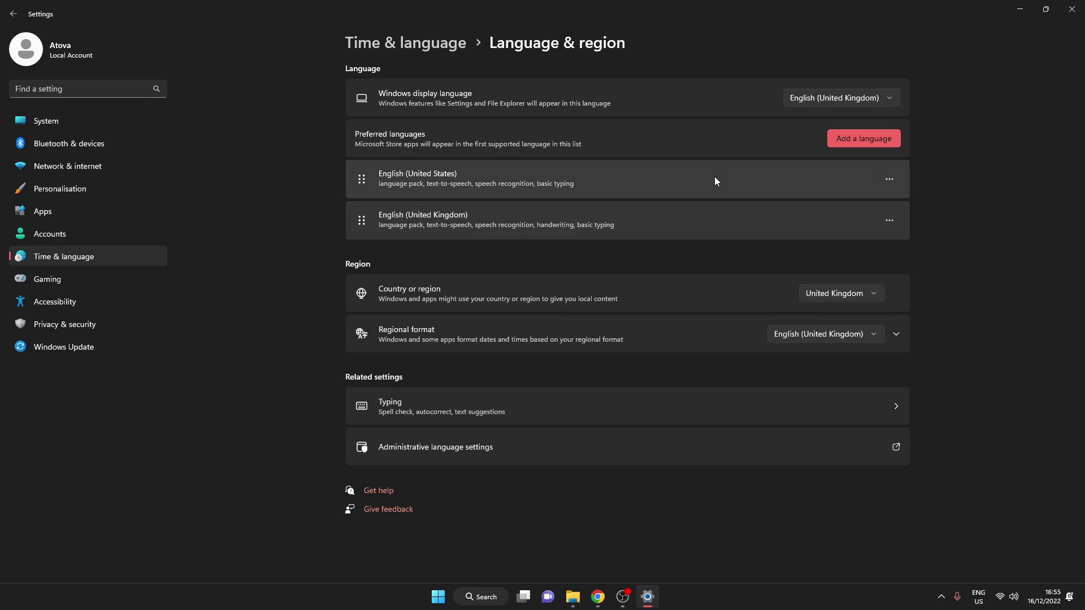